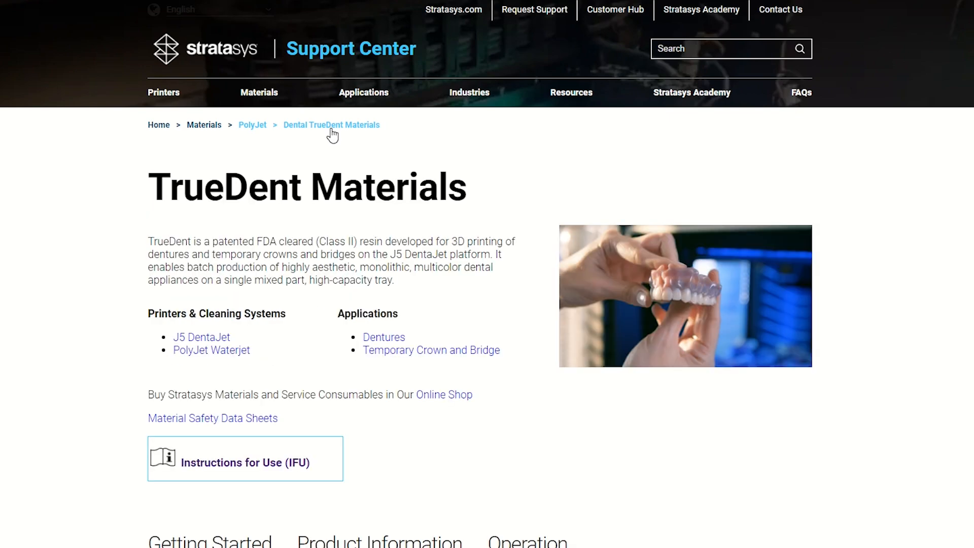
- Look through the Getting Started documents for TrueDent Materials, and switch to GrabCAD Print to check its TrueDent IFU shortcut
scroll(421, 376, "down", 6)
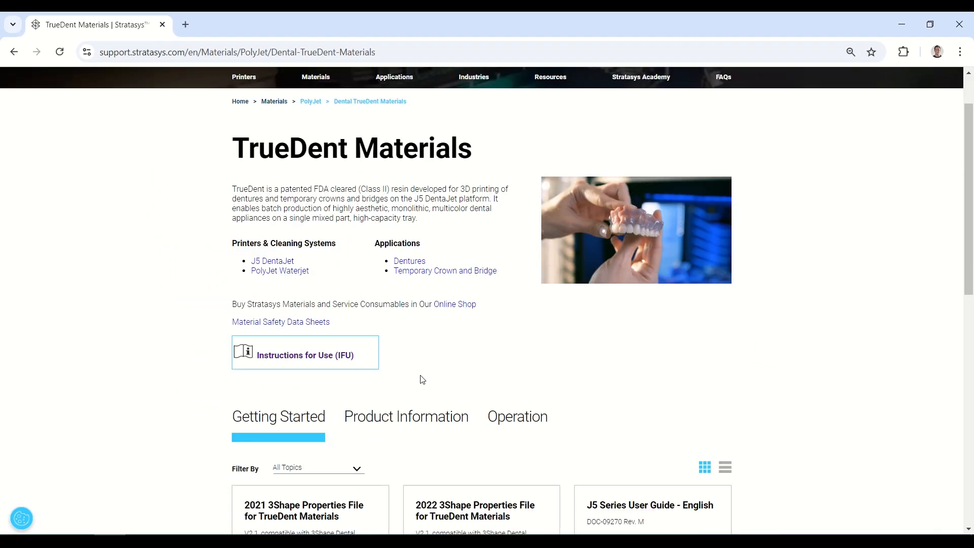
scroll(421, 376, "down", 1)
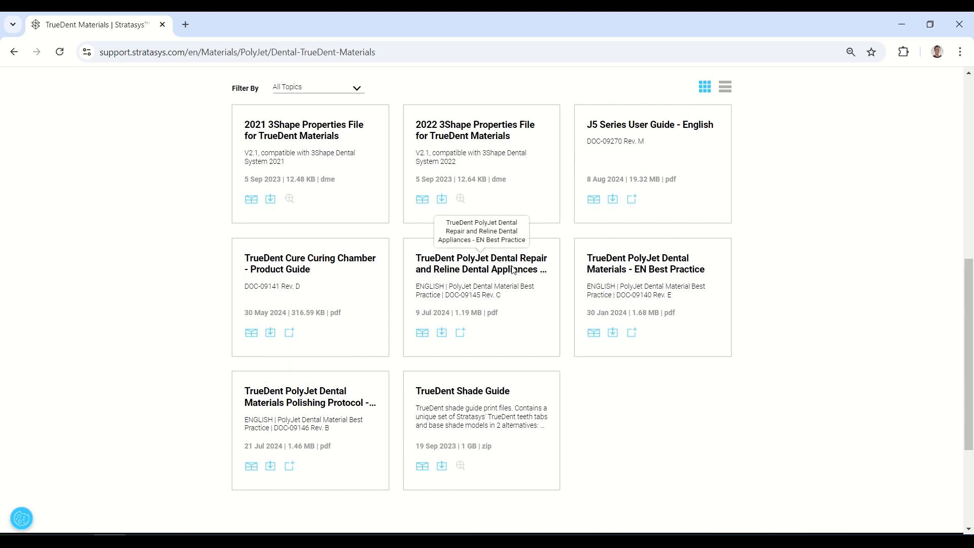
middle_click(134, 25)
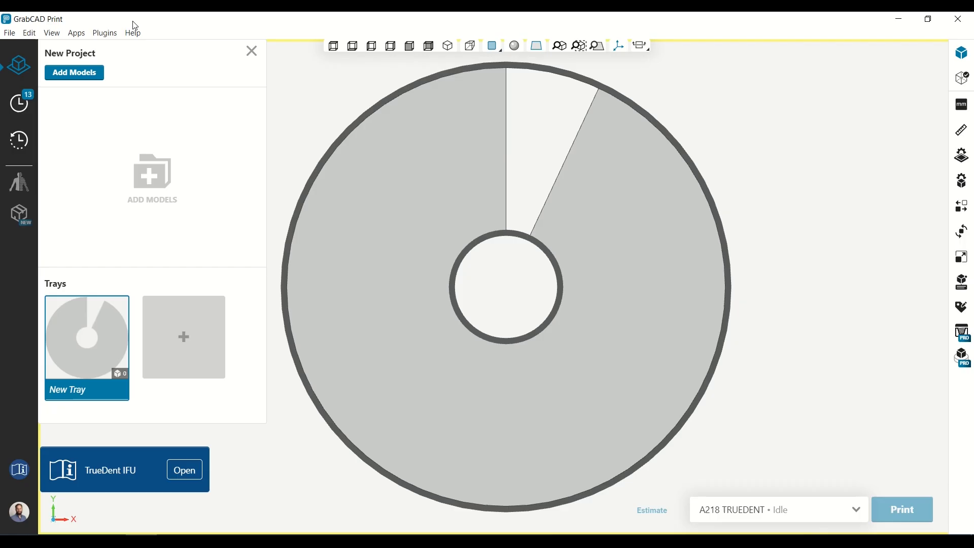
left_click(20, 470)
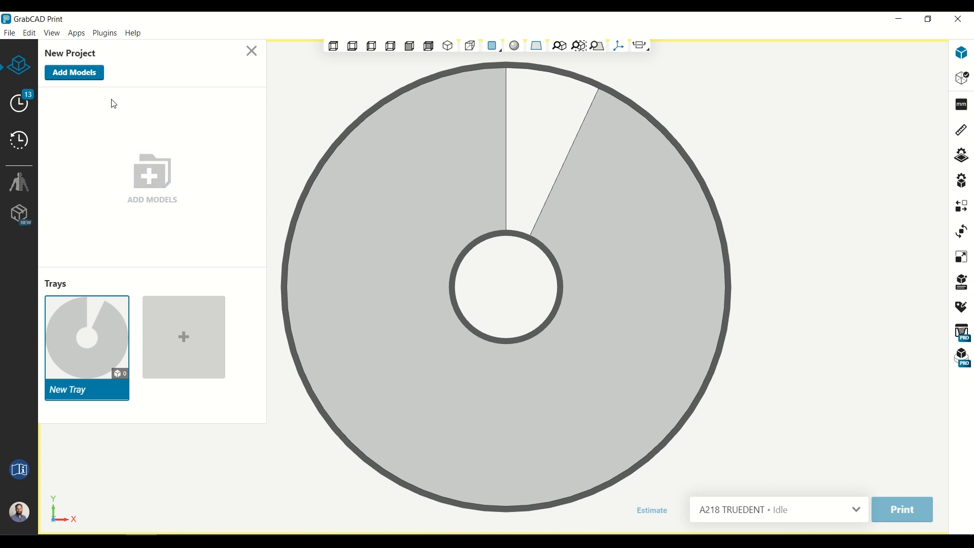
- Add the upper denture 3MF model, whose name ends in Tech_01_Stratasys__Upper, from the TrueDent/3MF folder to the tray
left_click(89, 76)
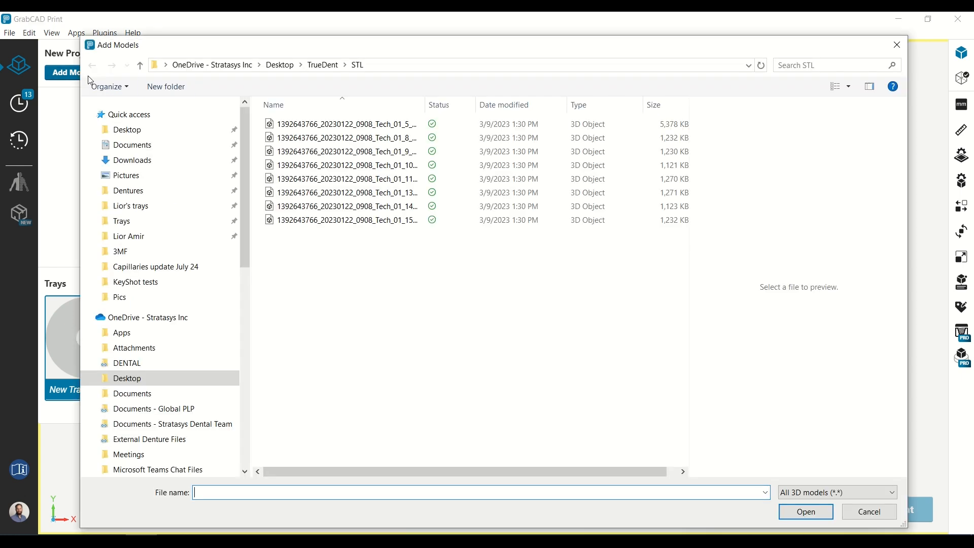
left_click(322, 64)
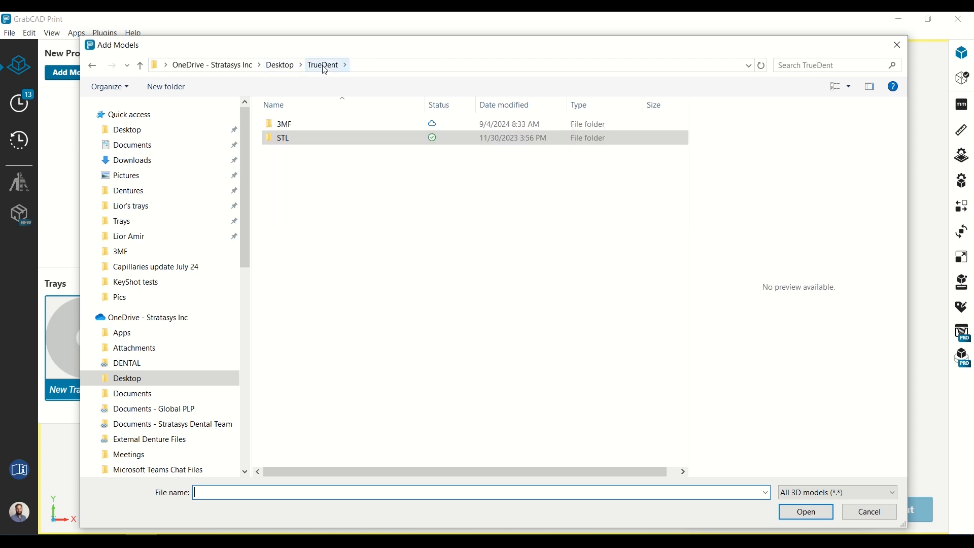
double_click(316, 126)
left_click(325, 152)
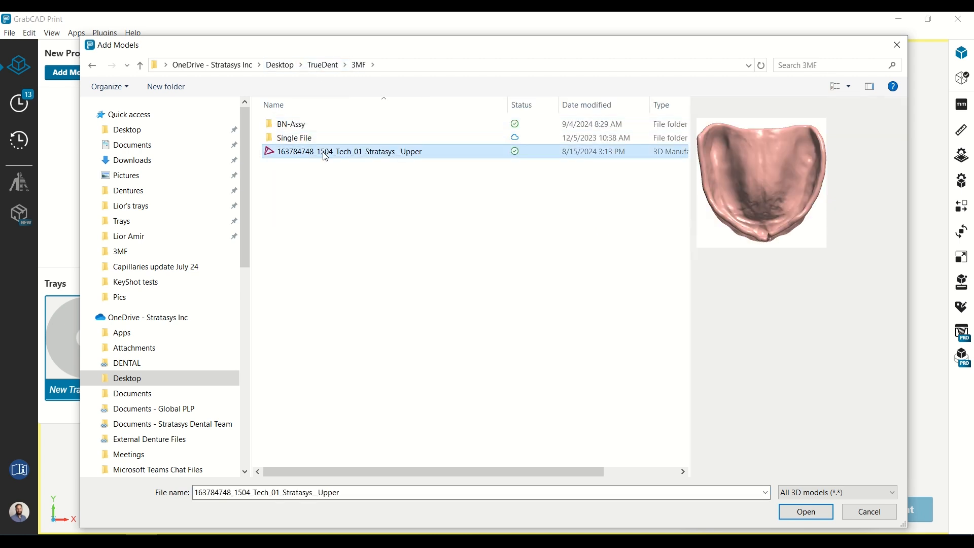
double_click(324, 152)
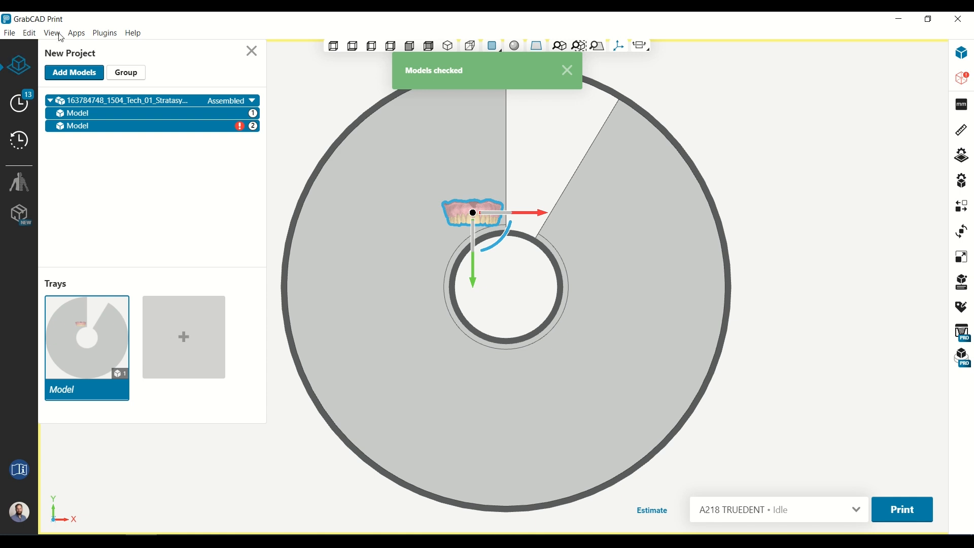
- Add all the STL files in the TrueDent/STL folder to the tray as one assembly
left_click(14, 34)
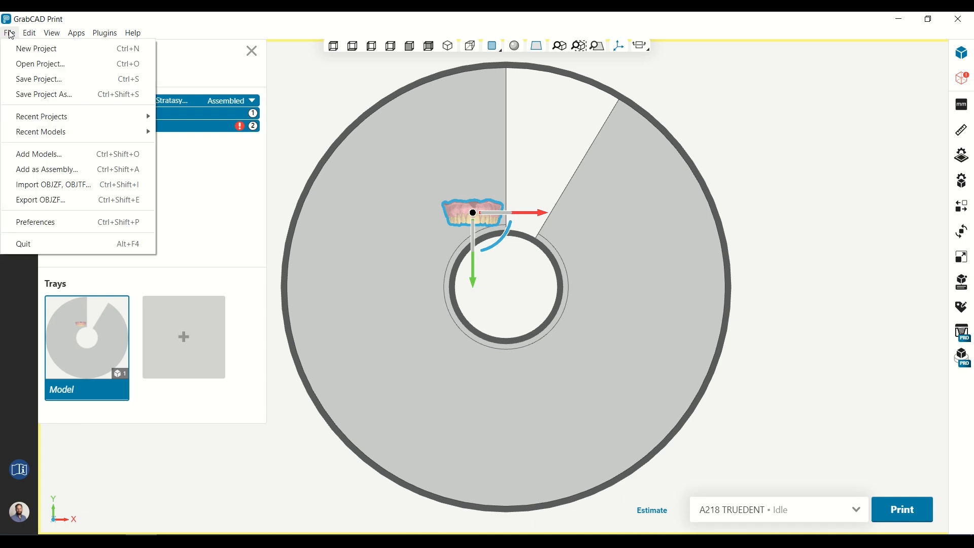
left_click(46, 171)
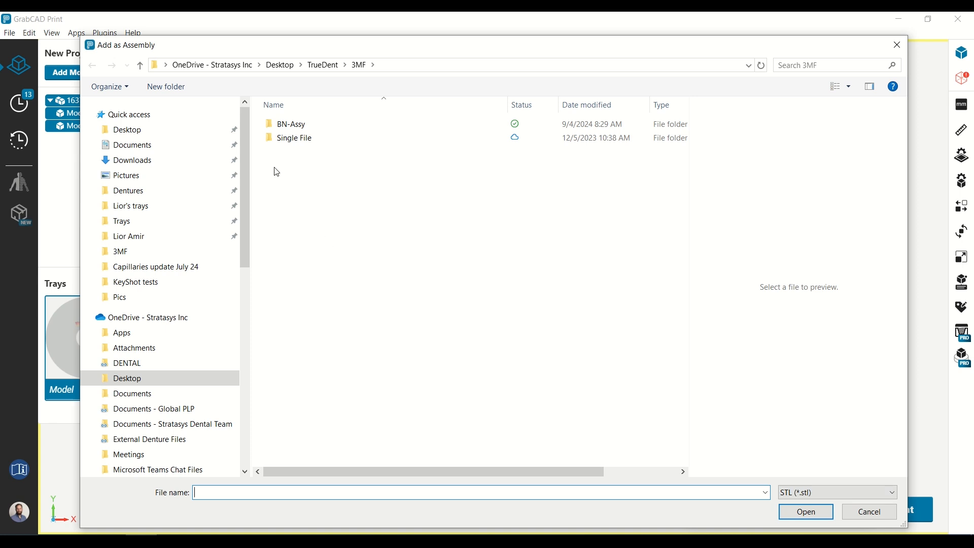
left_click(323, 67)
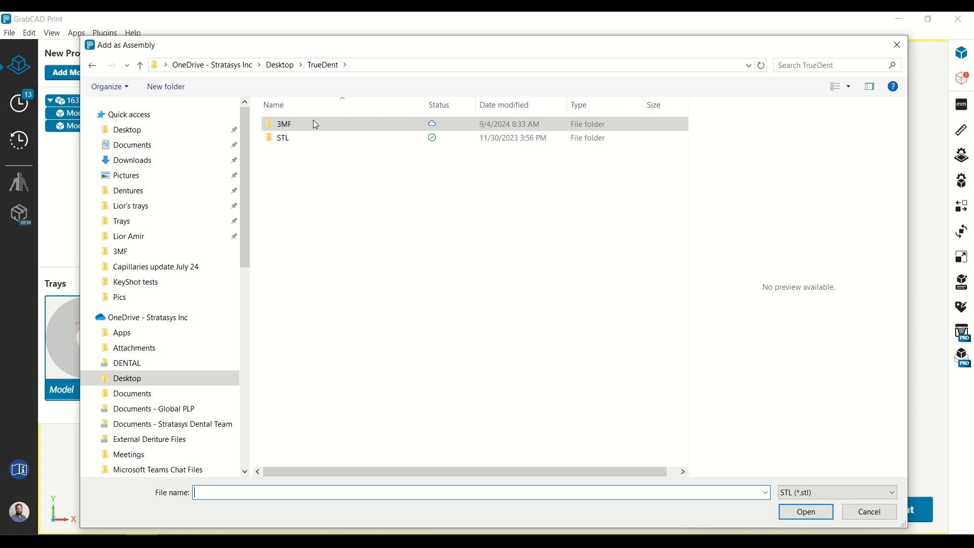
left_click(309, 144)
double_click(310, 144)
left_click_drag(335, 290, 338, 108)
key("Return")
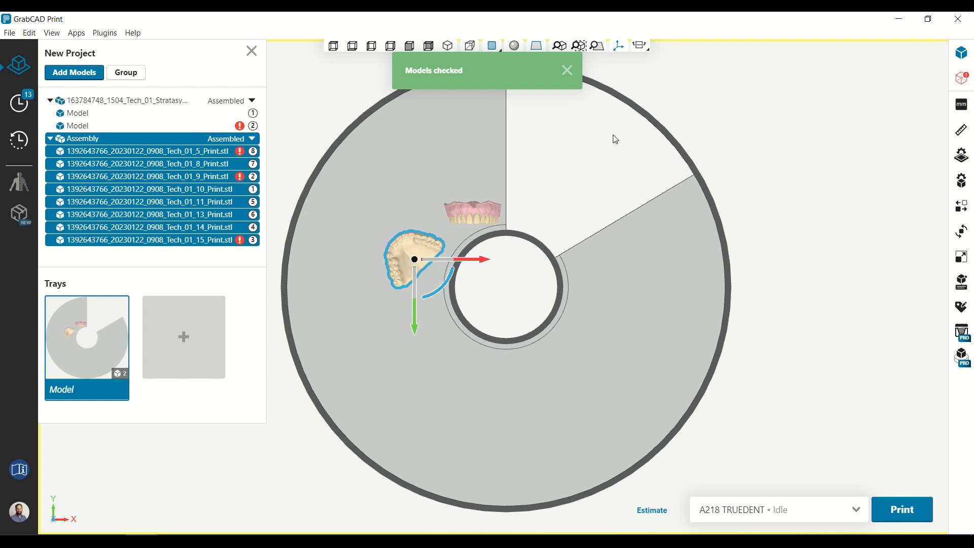
- Repair all models on the tray with Model Analysis and return to the tray view
left_click(966, 81)
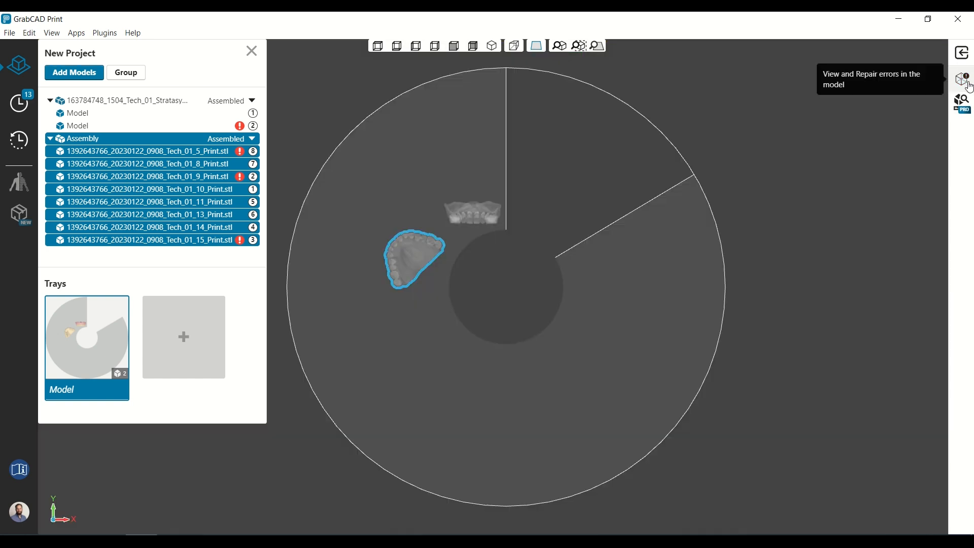
left_click(966, 81)
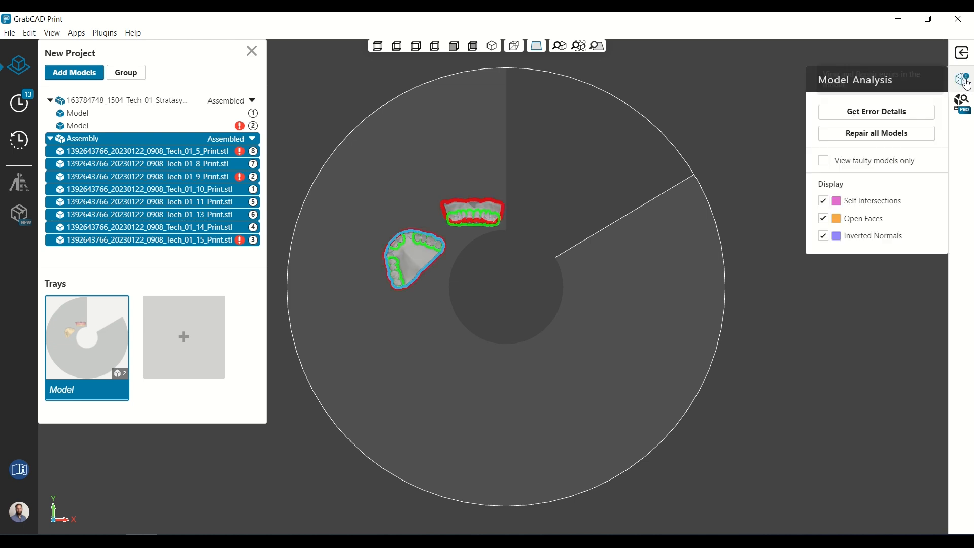
left_click(884, 137)
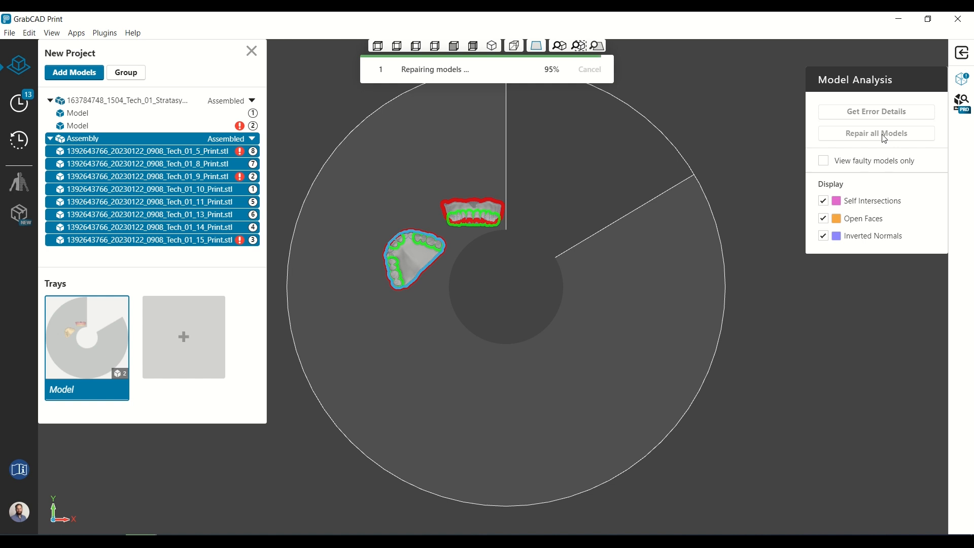
left_click(963, 53)
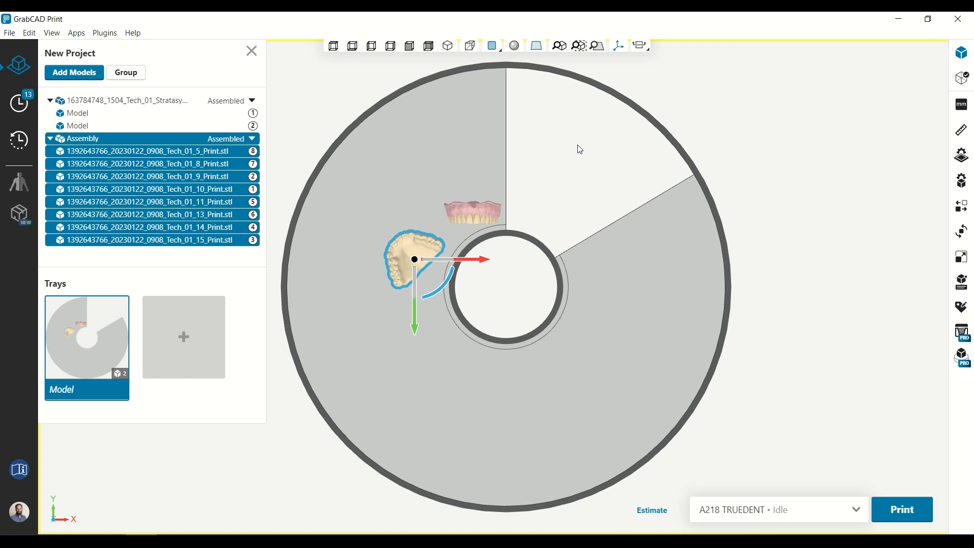
- Review the TrueDent model shades and the tray's materials, print modes and advanced options, including Enable new TrueDent shades
left_click(964, 185)
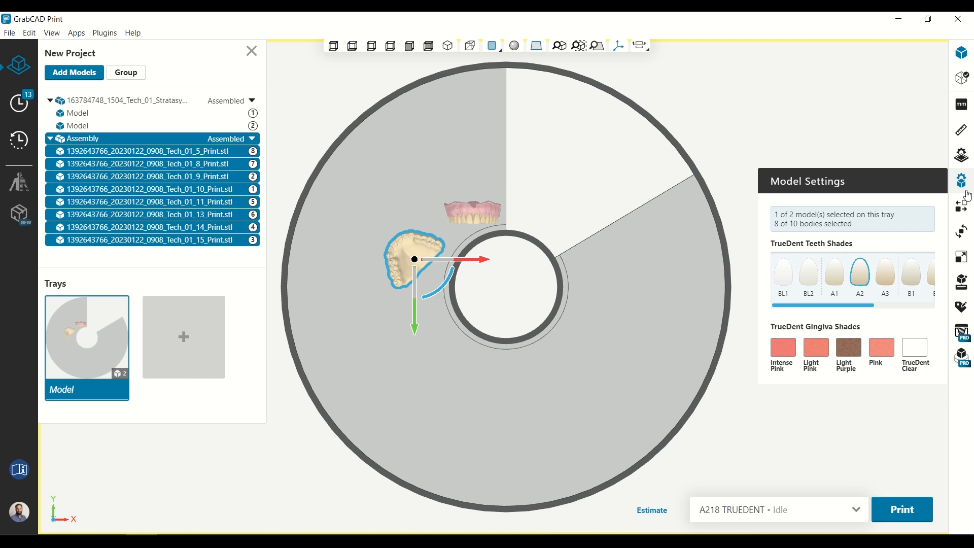
left_click(962, 158)
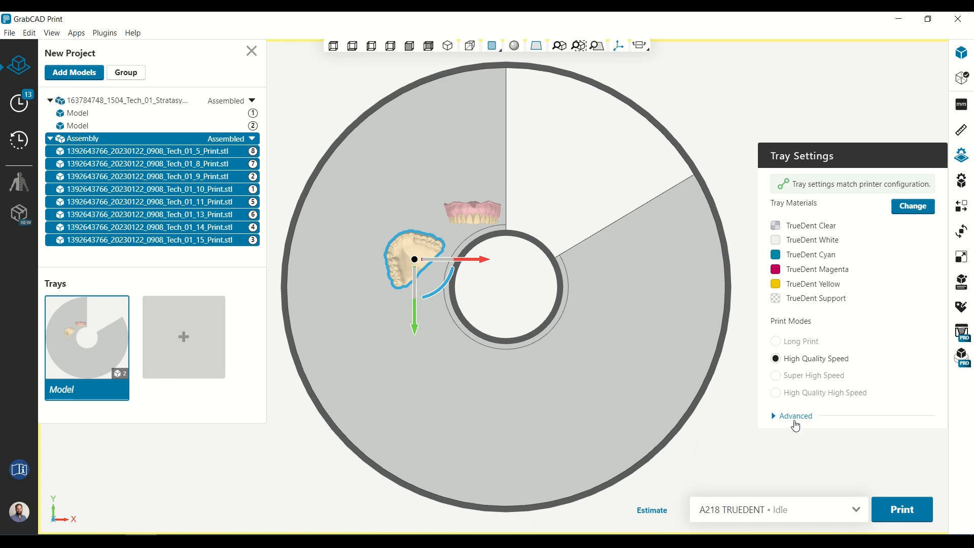
left_click(795, 416)
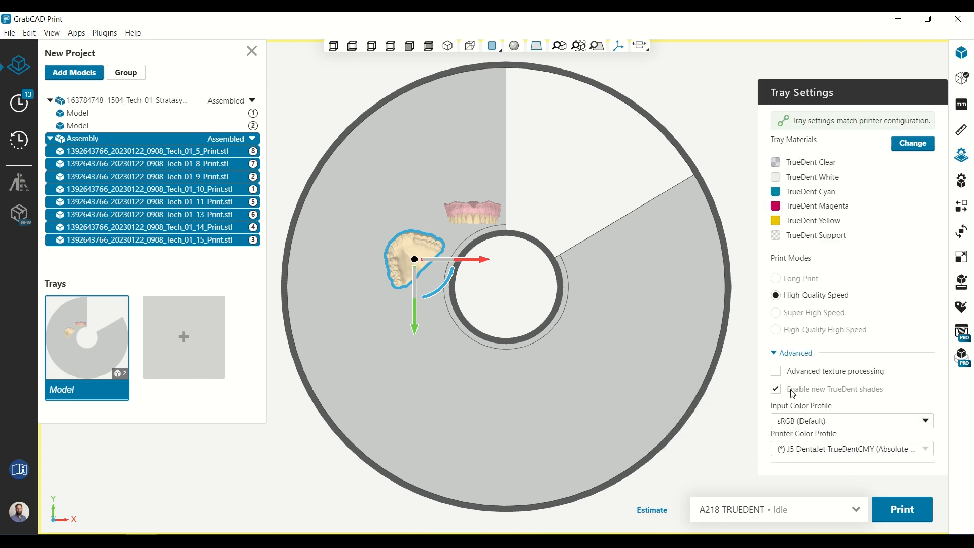
mouse_move(793, 393)
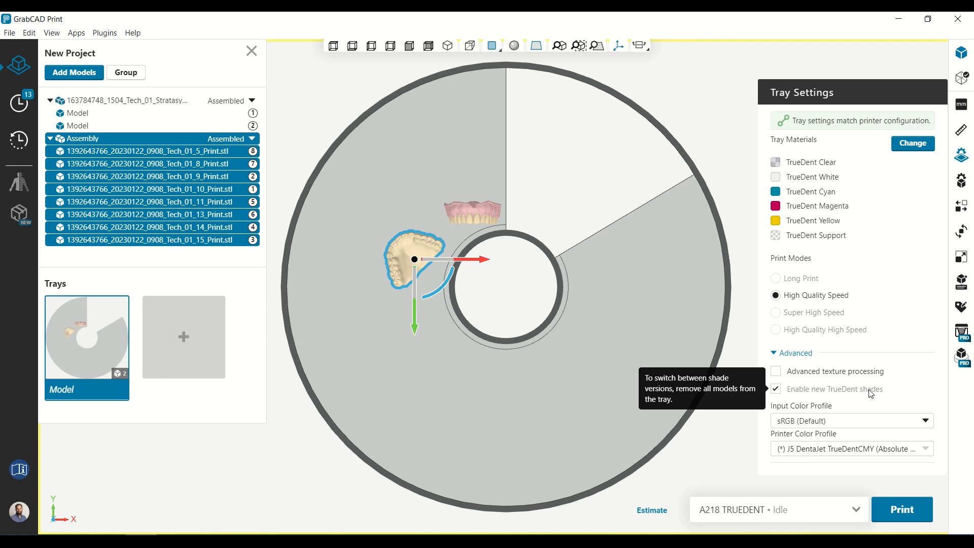
- Assign the BL1 teeth shade to the assembly's tooth bodies, from Tech_01_8_Print.stl through Tech_01_15_Print.stl
left_click(969, 185)
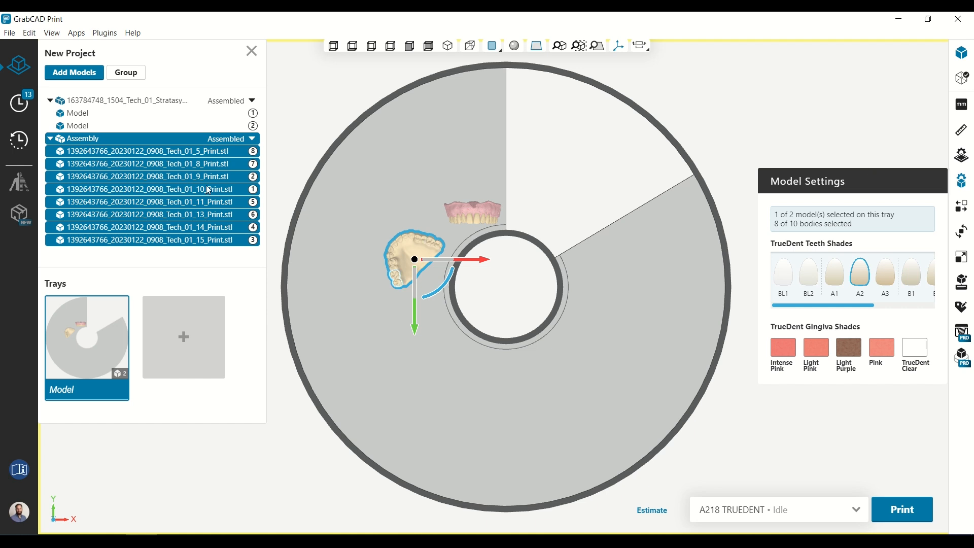
left_click(226, 167)
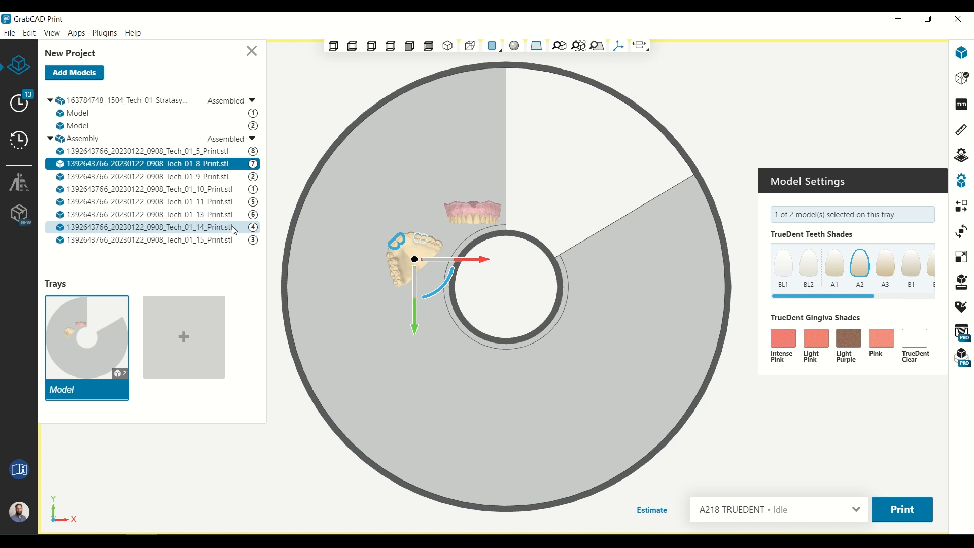
left_click(233, 244, "shift")
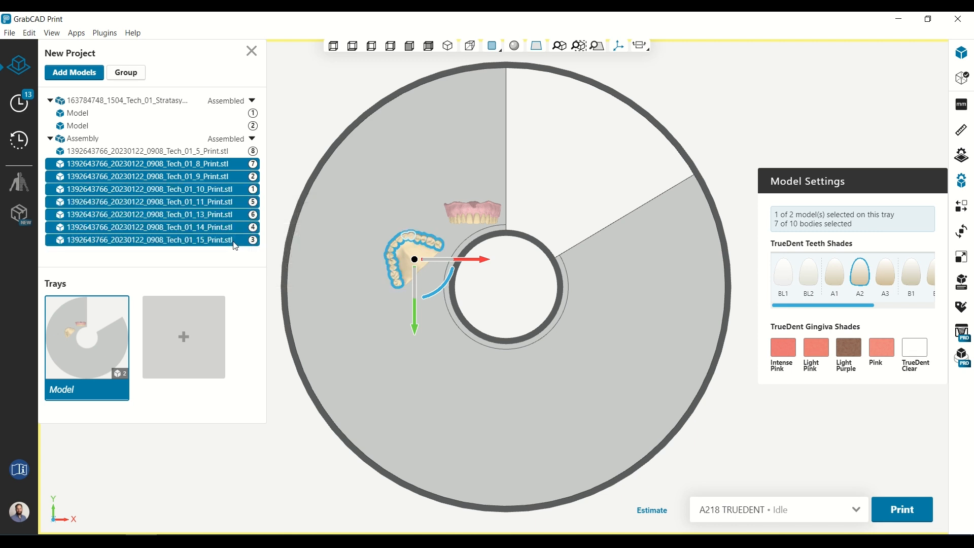
left_click(788, 277)
- Assign the BL2 teeth shade to the Tech_01_8_Print.stl tooth body and deselect it
scroll(419, 229, "up", 5)
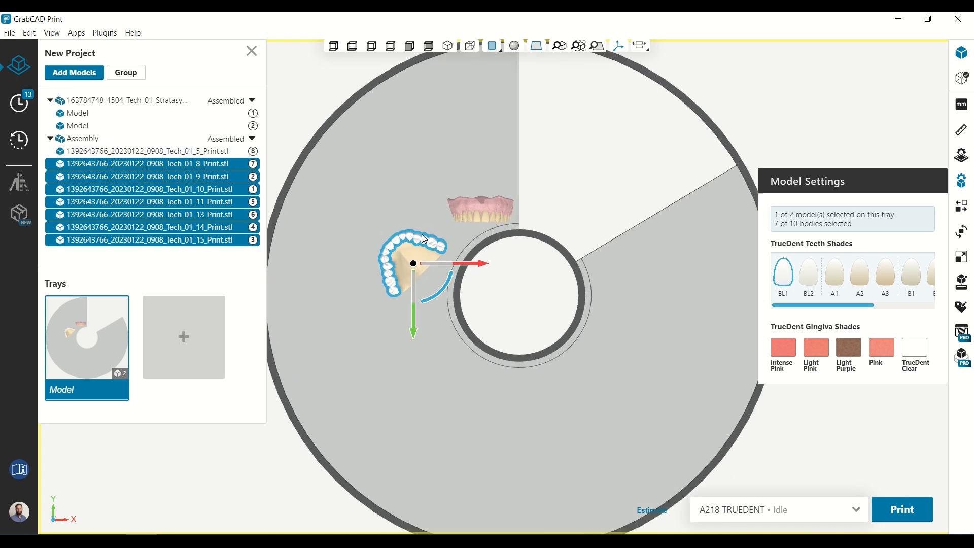
left_click(404, 242)
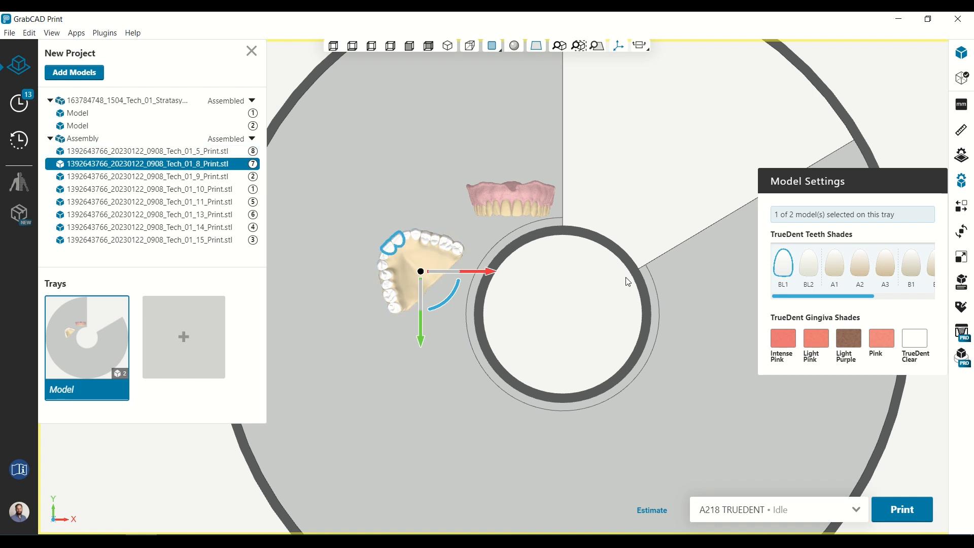
left_click(805, 273)
left_click(544, 256)
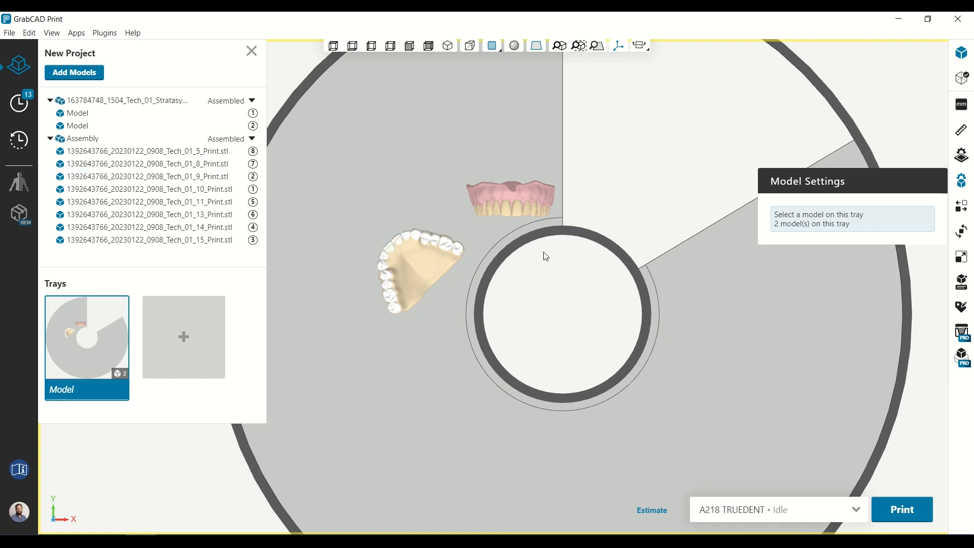
- Apply the Pink gingiva shade with translucency level 3 to the denture base body, Tech_01_5_Print.stl
left_click(431, 268)
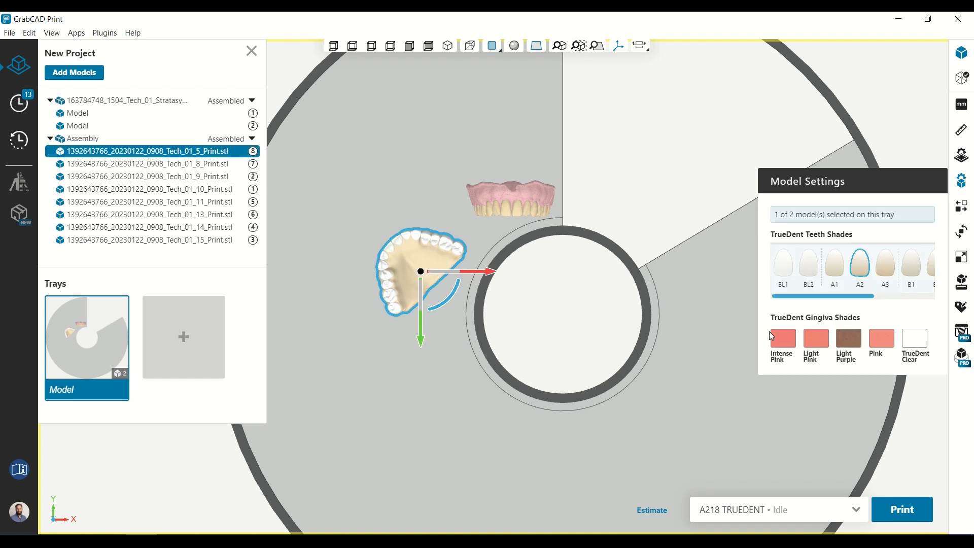
left_click(890, 347)
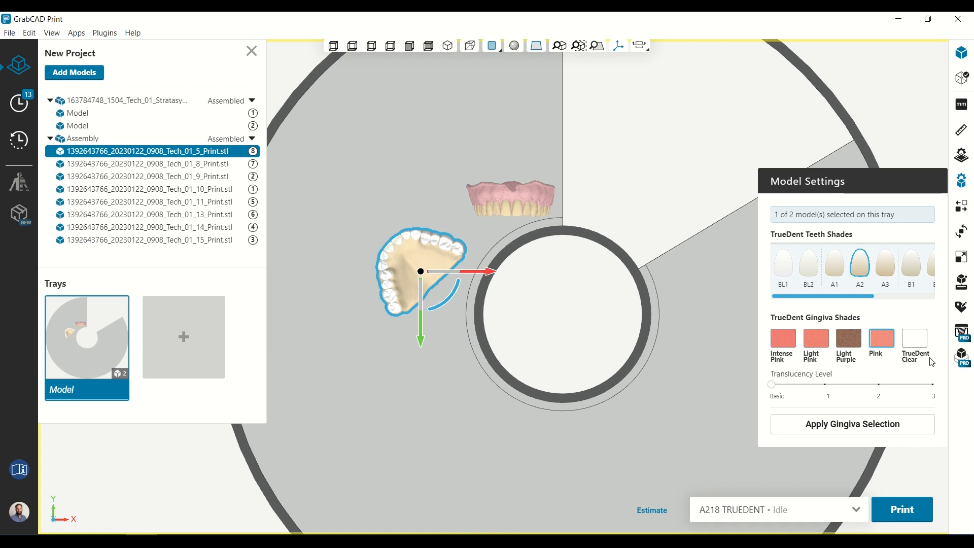
left_click(933, 385)
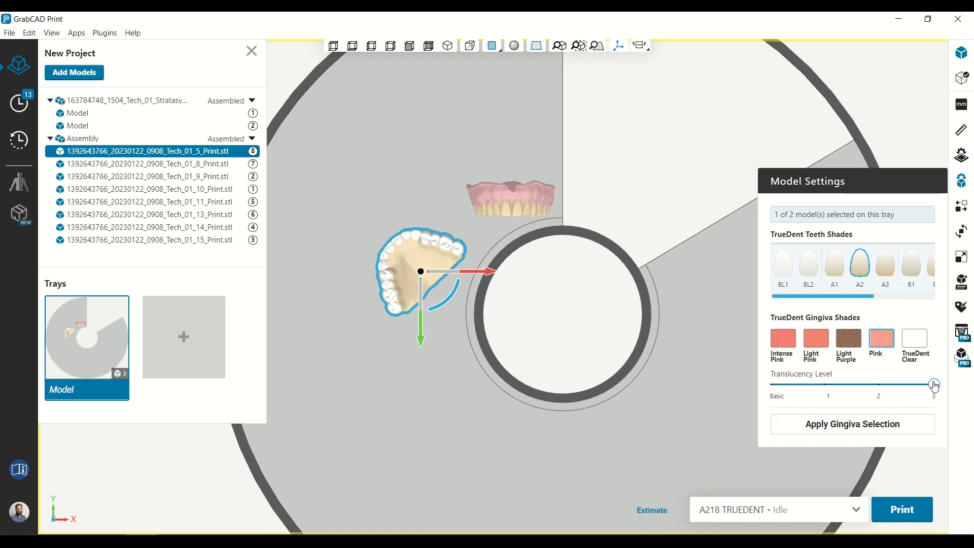
left_click(883, 430)
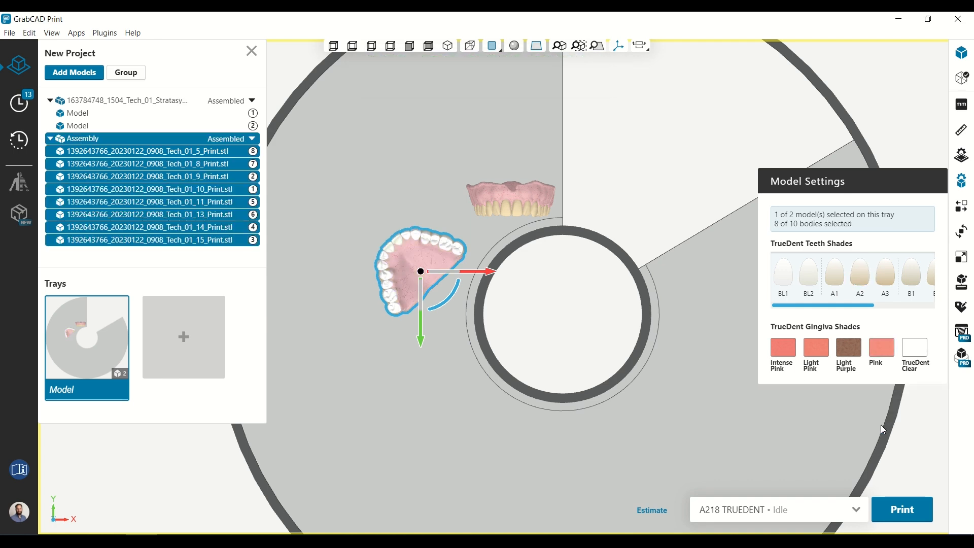
- Place a new label on the palate surface of the denture base body, Tech_01_5_Print.stl
scroll(406, 259, "up", 4)
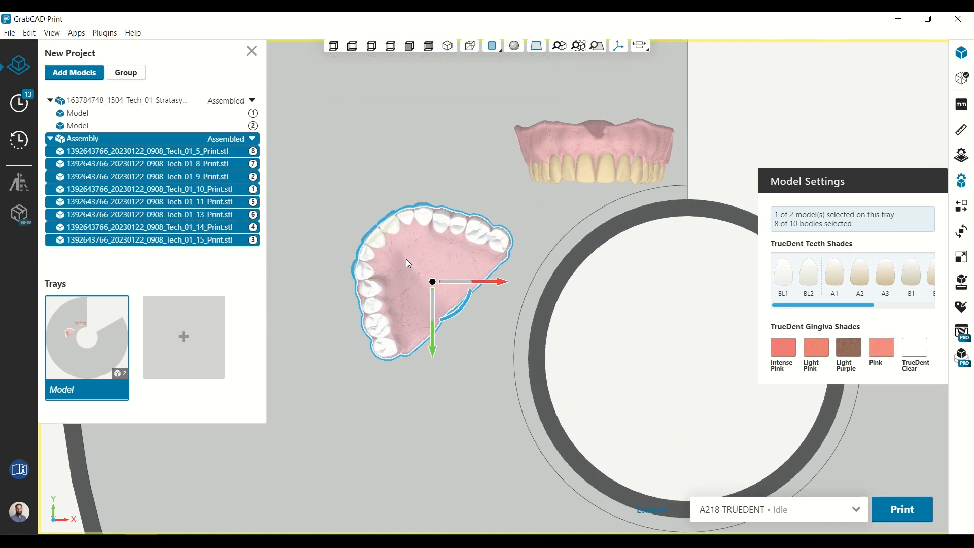
left_click(406, 258)
scroll(388, 372, "up", 3)
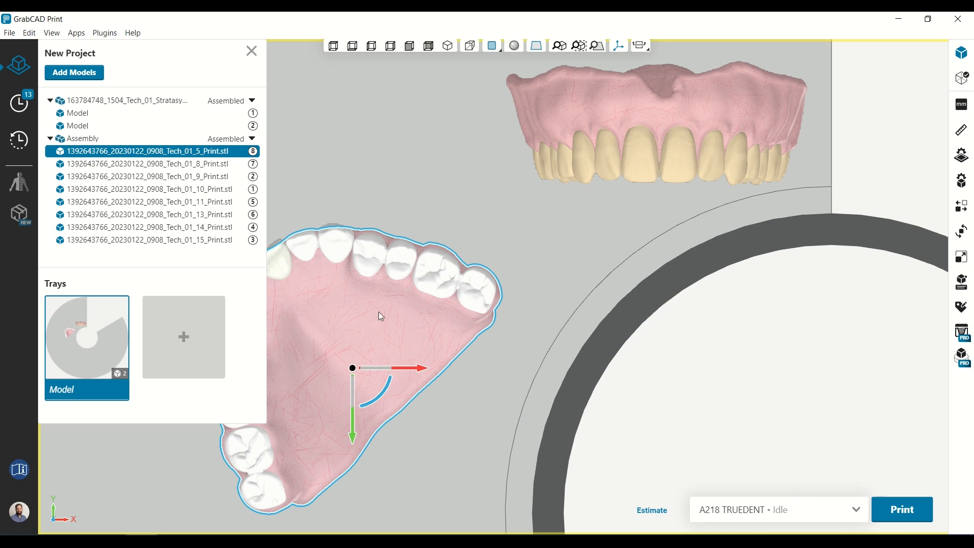
right_click(345, 291)
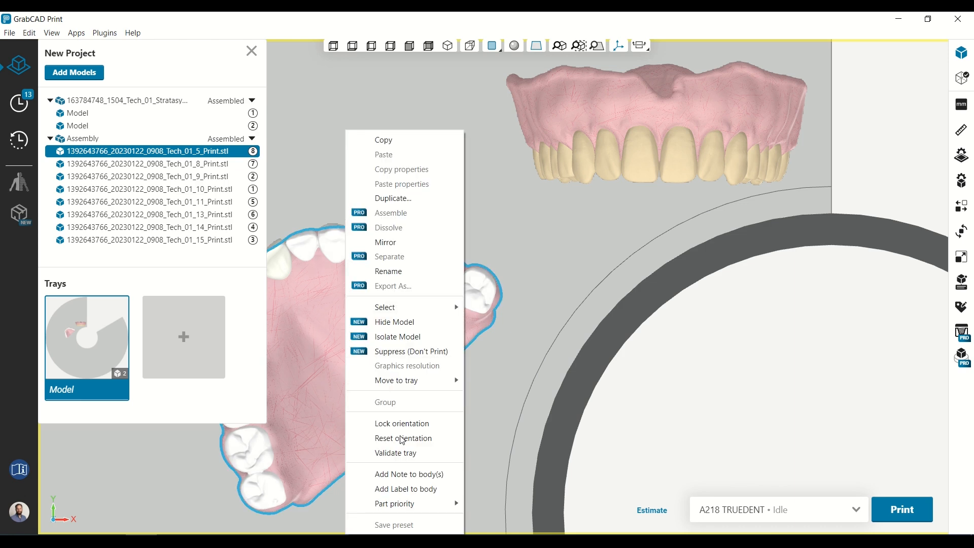
left_click(414, 489)
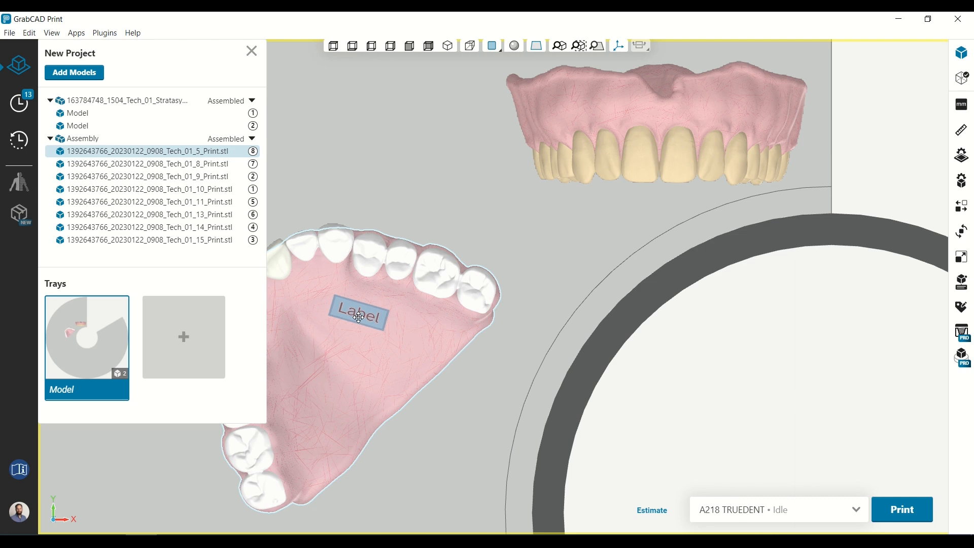
left_click(362, 310)
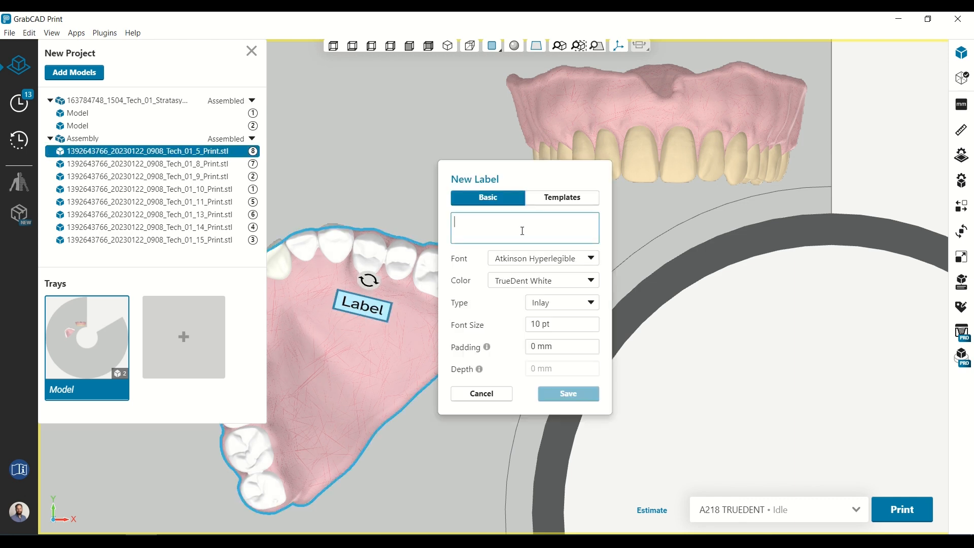
- Enter the denture owner's first name in possessive form followed by "denture" as the label text
type("Lio")
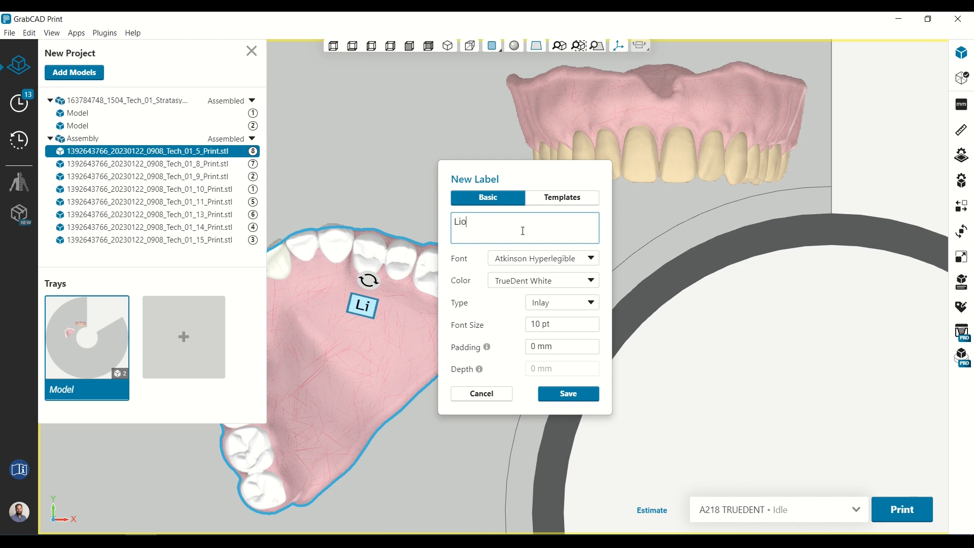
type("r's dentu")
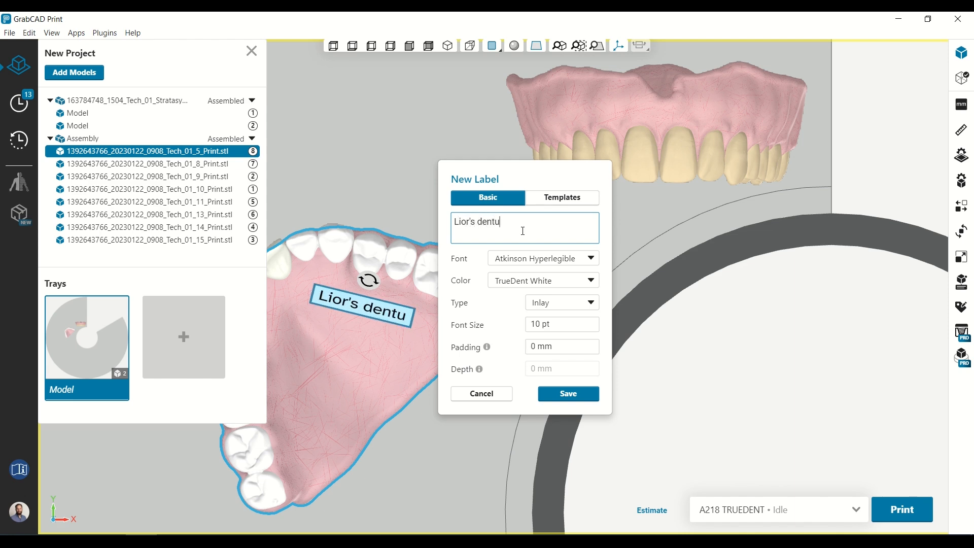
type("res")
key("BackSpace")
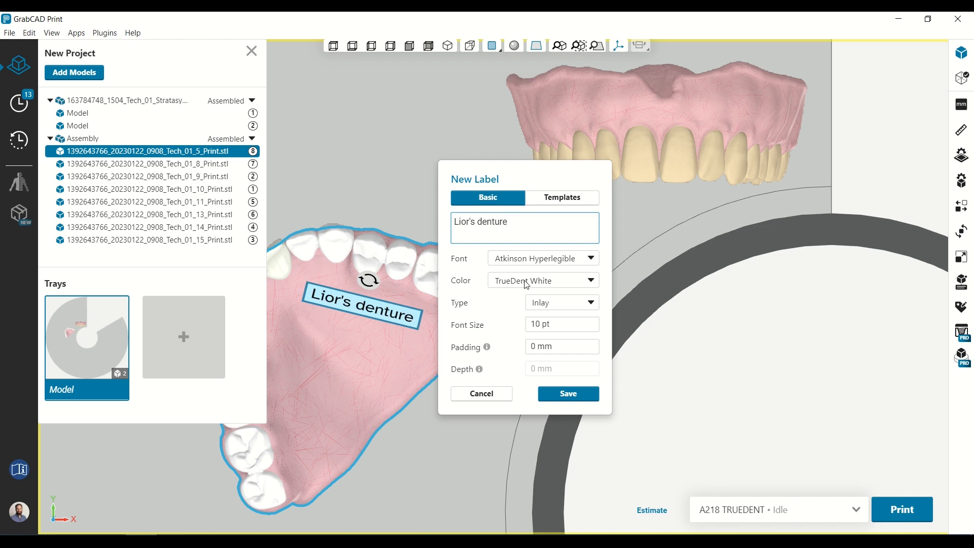
- Set the label's color to TrueDent Magenta and its font size to 11 pt, and save the label
left_click(526, 285)
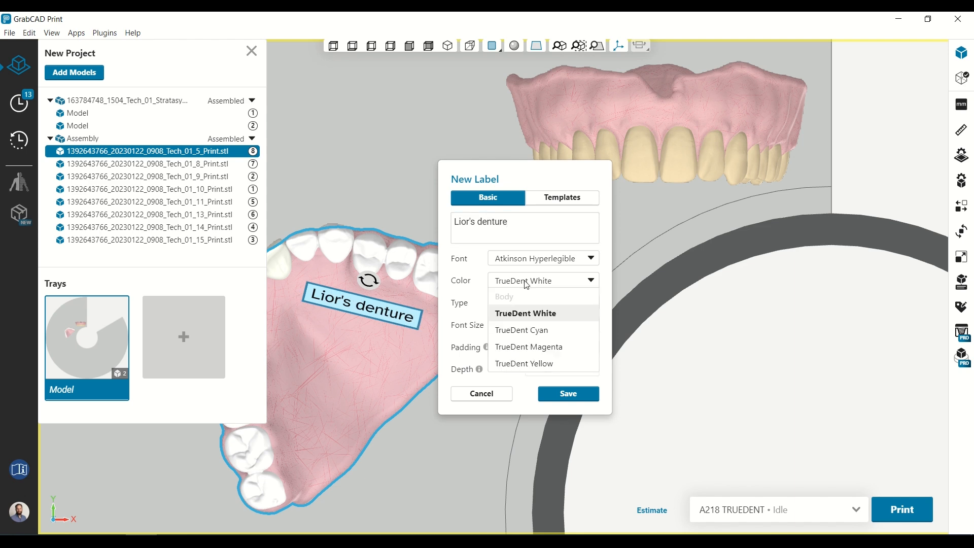
left_click(558, 347)
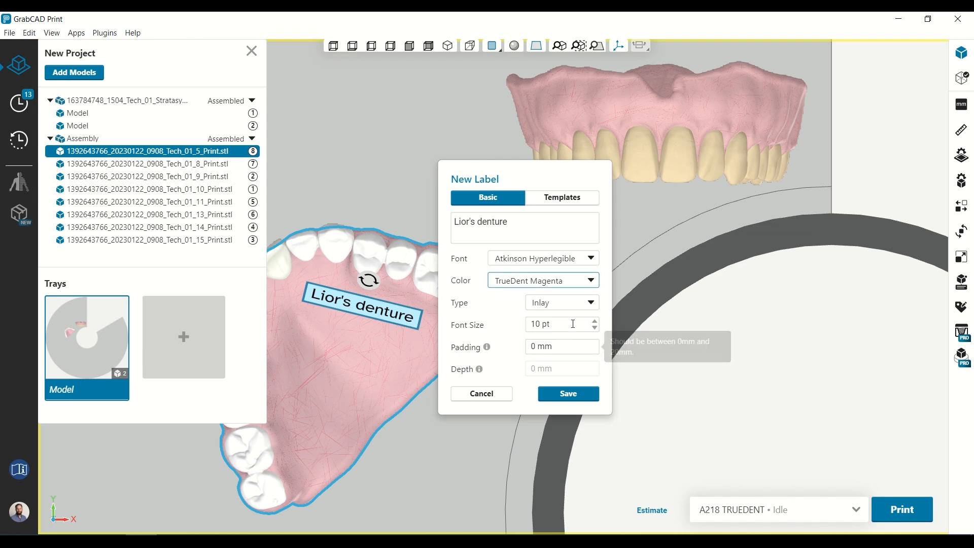
left_click(596, 323)
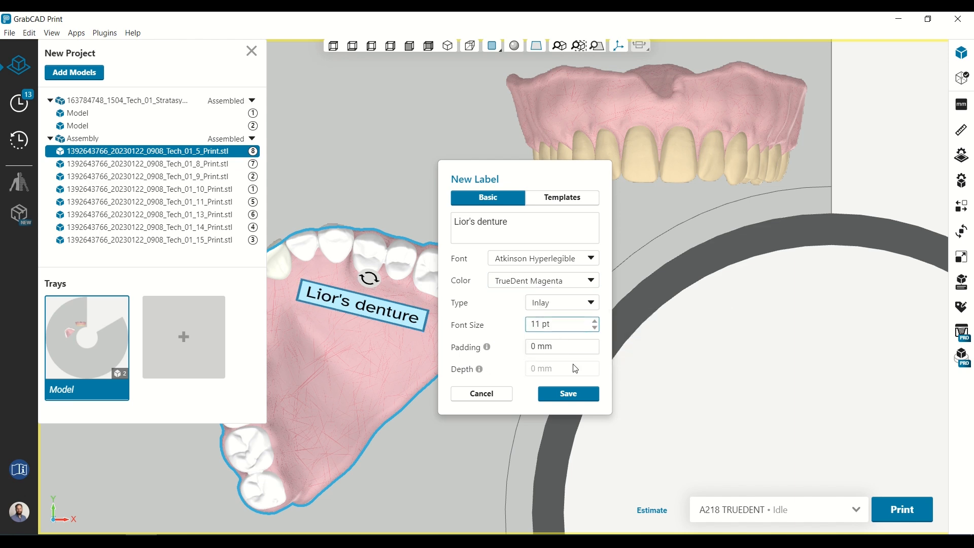
left_click(558, 398)
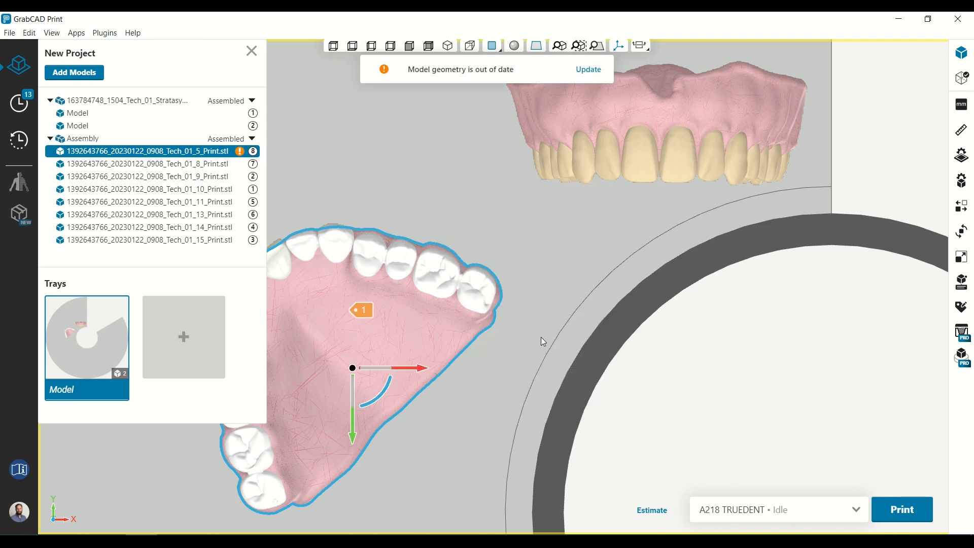
- Update the out-of-date geometry of the denture base body to apply the new label
left_click(590, 70)
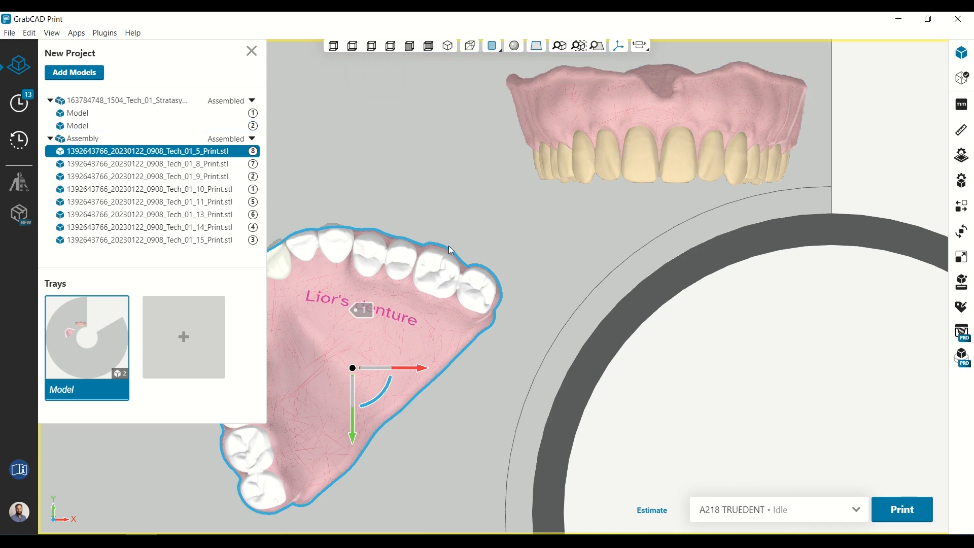
scroll(410, 299, "up", 3)
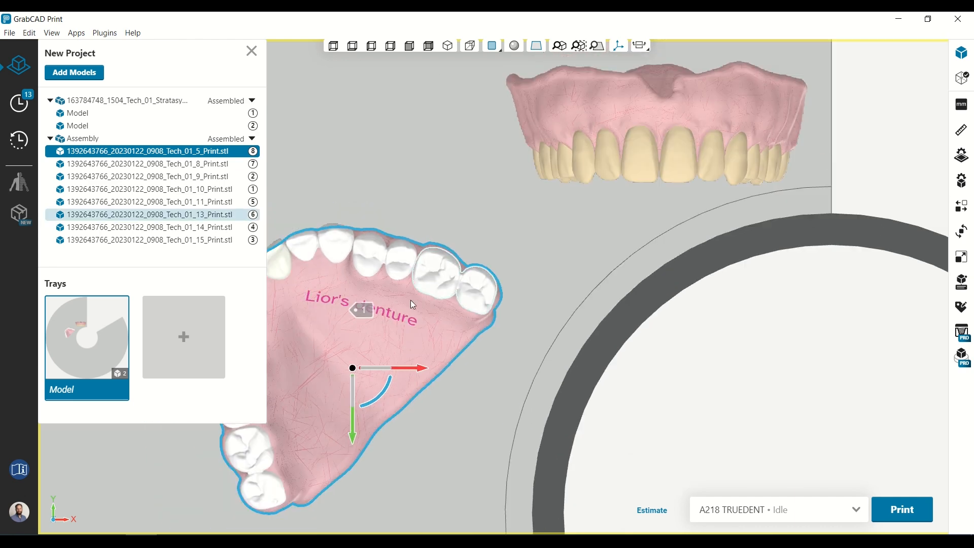
scroll(410, 300, "up", 3)
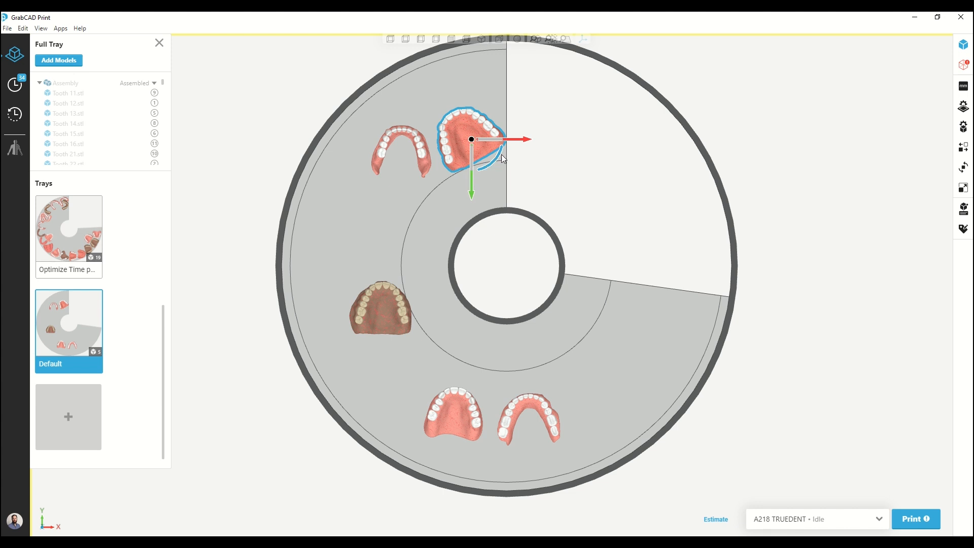
- Arrange the models on the Default tray with Default tray utilization and show the available utilization modes
left_click(964, 147)
left_click(924, 182)
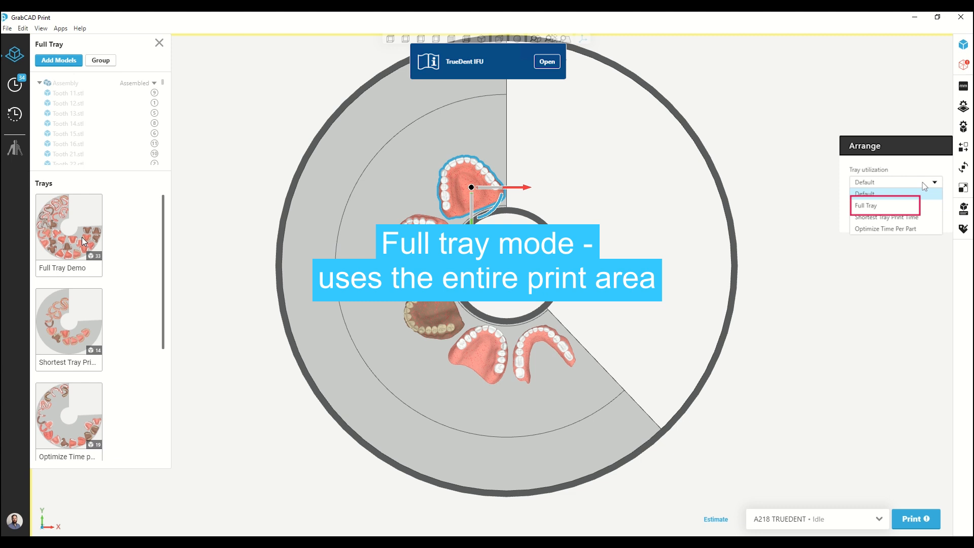
- Compare the model layouts of the Full Tray Demo, shortest tray print time and optimized time per part trays
left_click(82, 237)
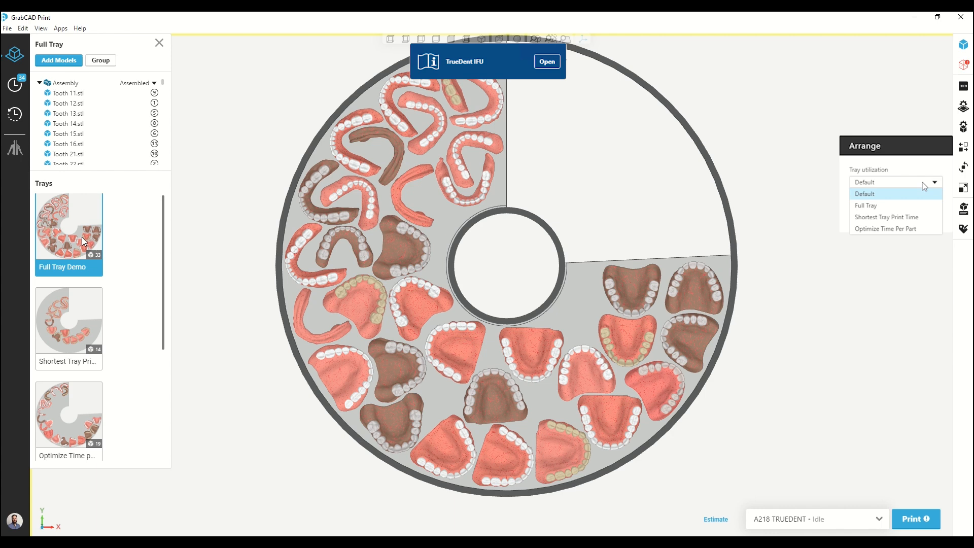
left_click(68, 321)
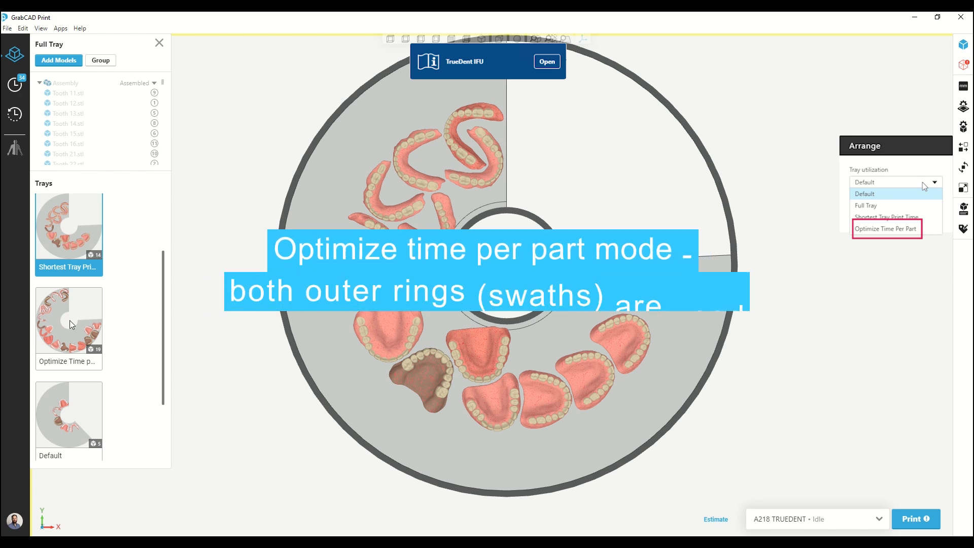
left_click(69, 321)
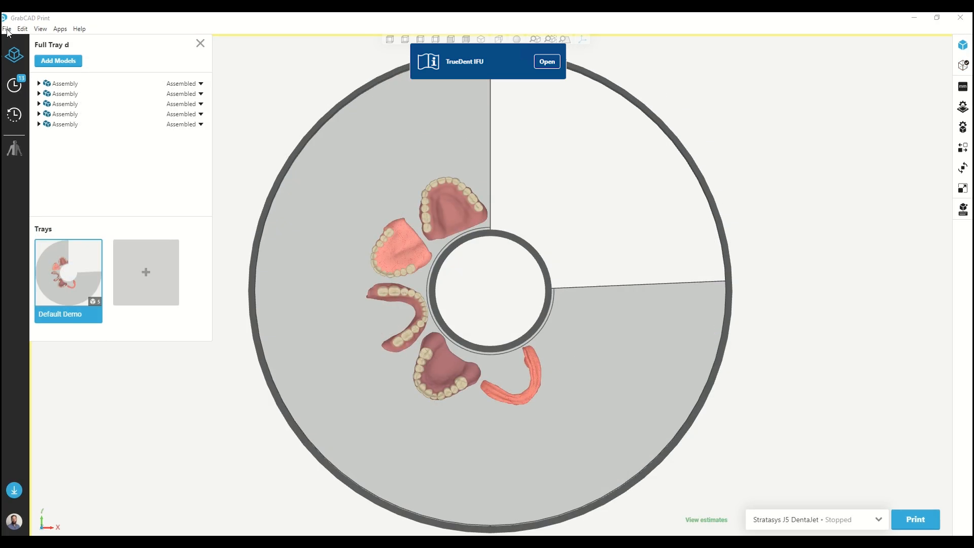
- Review the project's open and save commands and the Default Demo tray's print time and material estimates
left_click(6, 28)
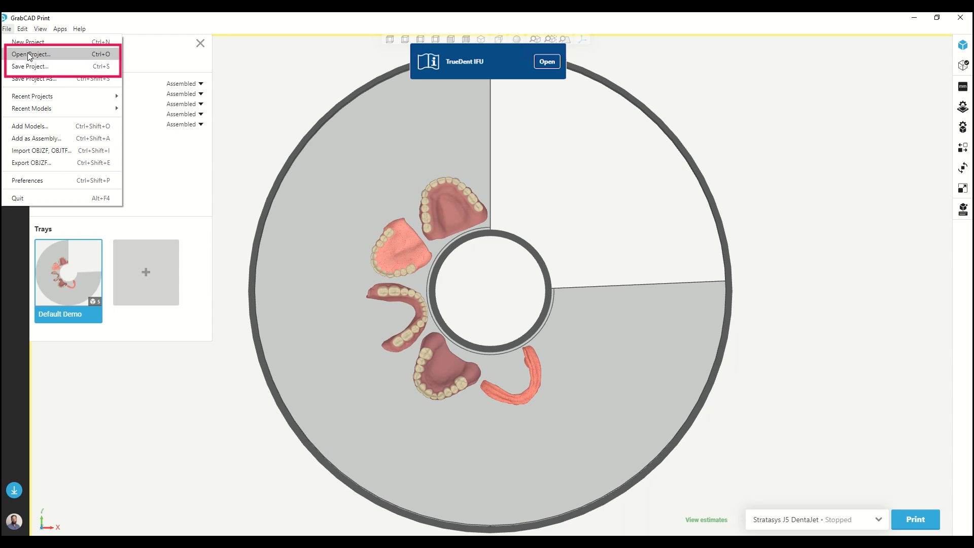
left_click(305, 147)
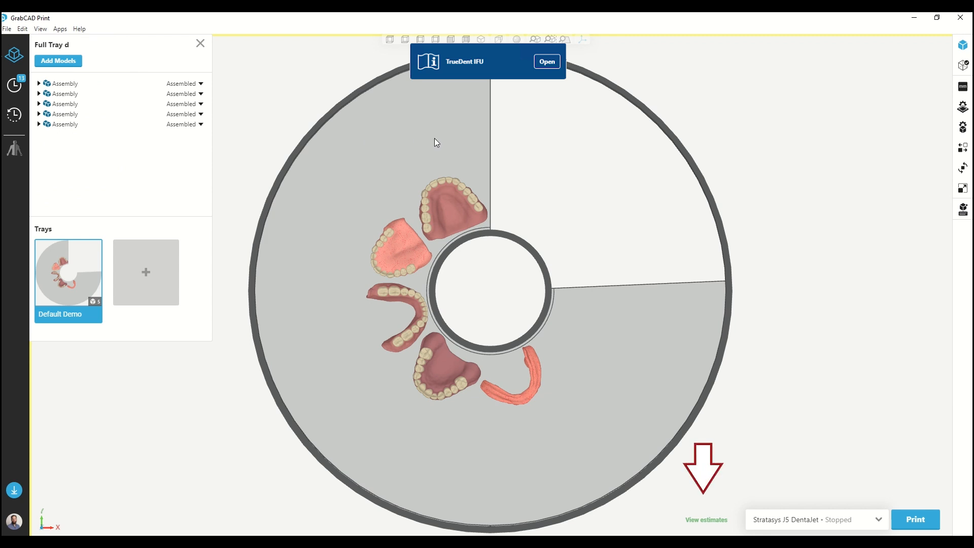
left_click(714, 521)
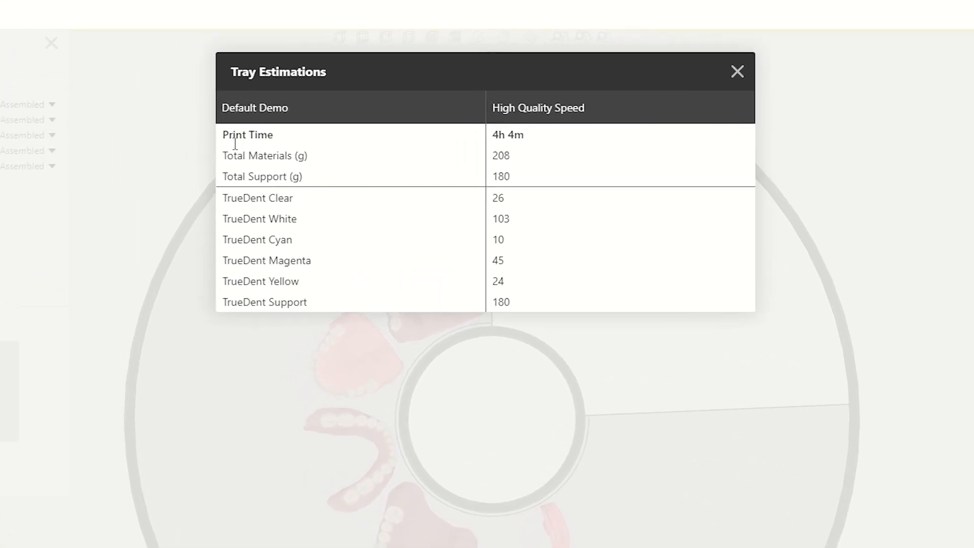
left_click(738, 72)
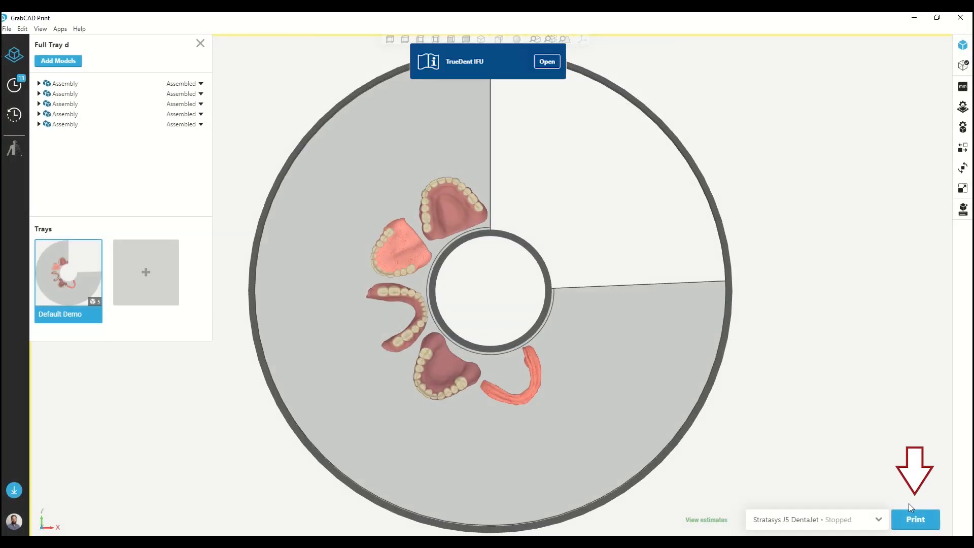
- Send one copy of the Default Demo tray to the Stratasys J5 DentaJet printer in High Quality Speed mode
left_click(912, 515)
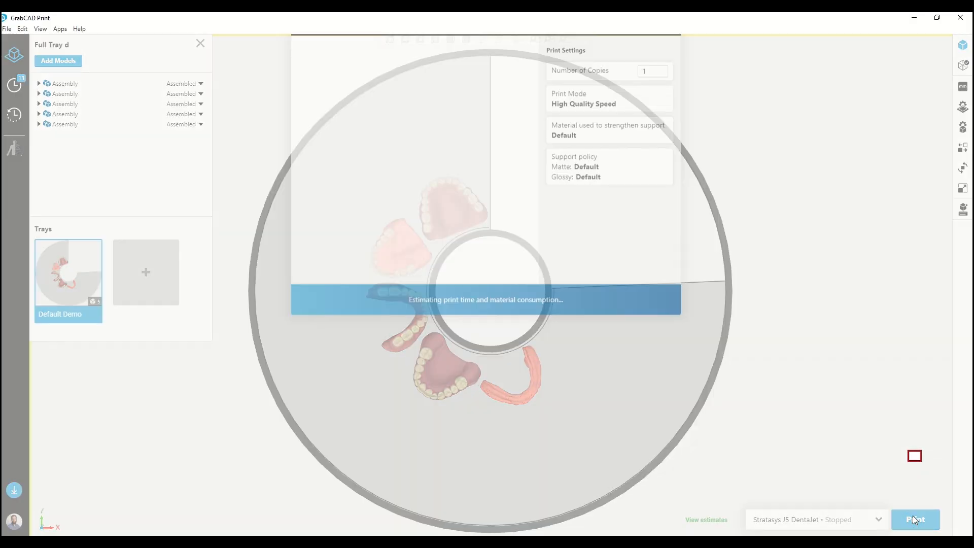
left_click(637, 339)
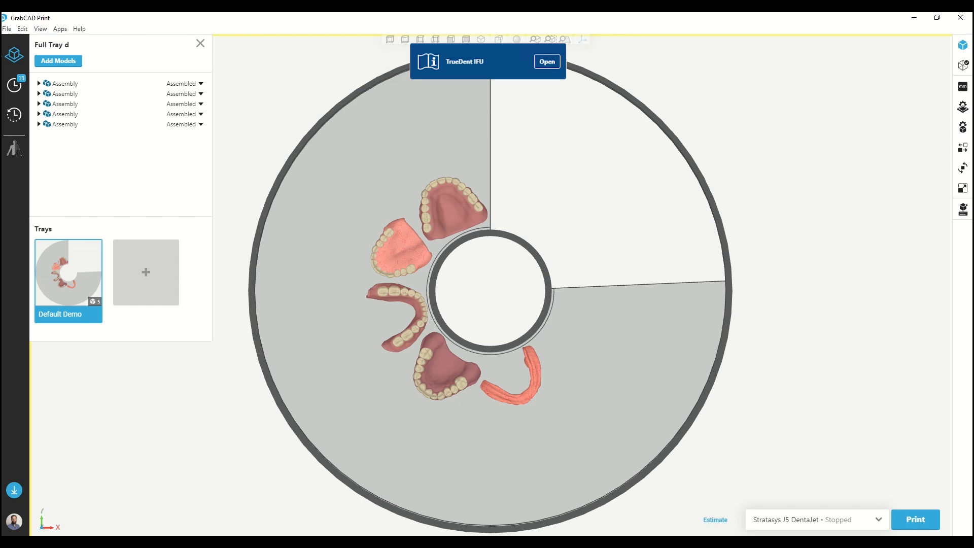